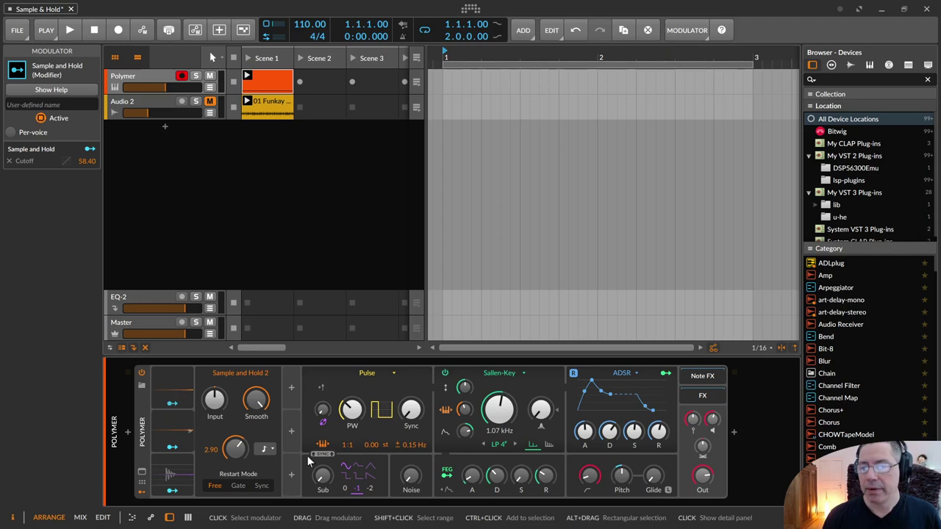
Show the Polymer synth's device settings and start project playback
{"action": "left_click", "coordinate": [143, 419]}
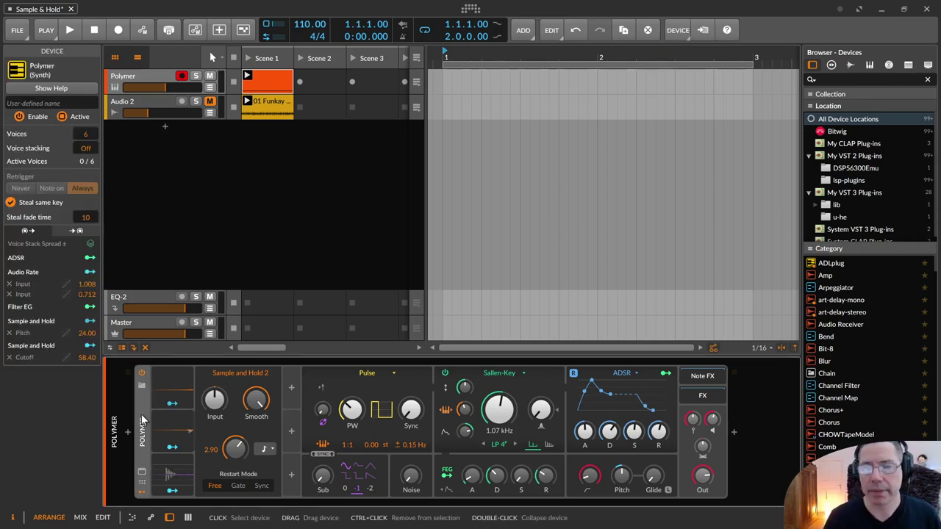
{"action": "key", "text": "space"}
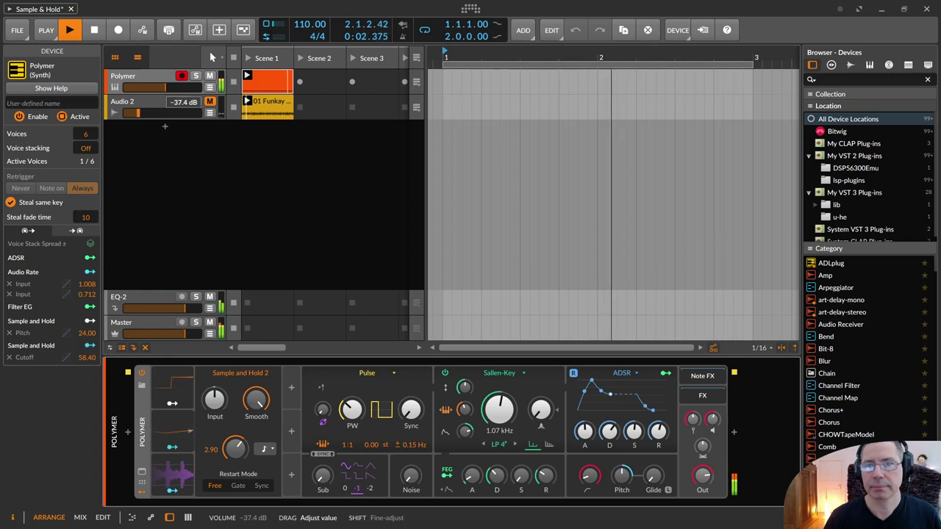
Raise Audio 2 to -30.7 dB and mute it, then stop playback and reselect Polymer
{"action": "right_click", "coordinate": [132, 112]}
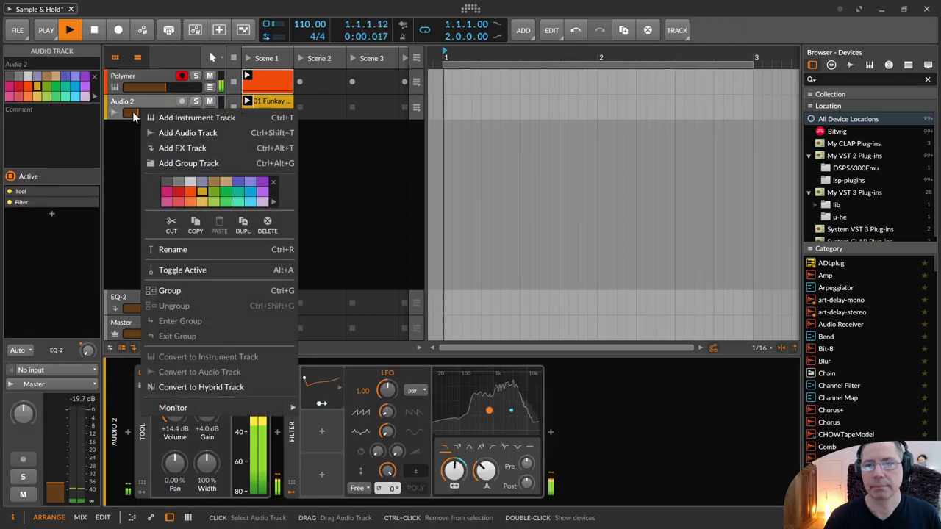
{"action": "left_click", "coordinate": [132, 111]}
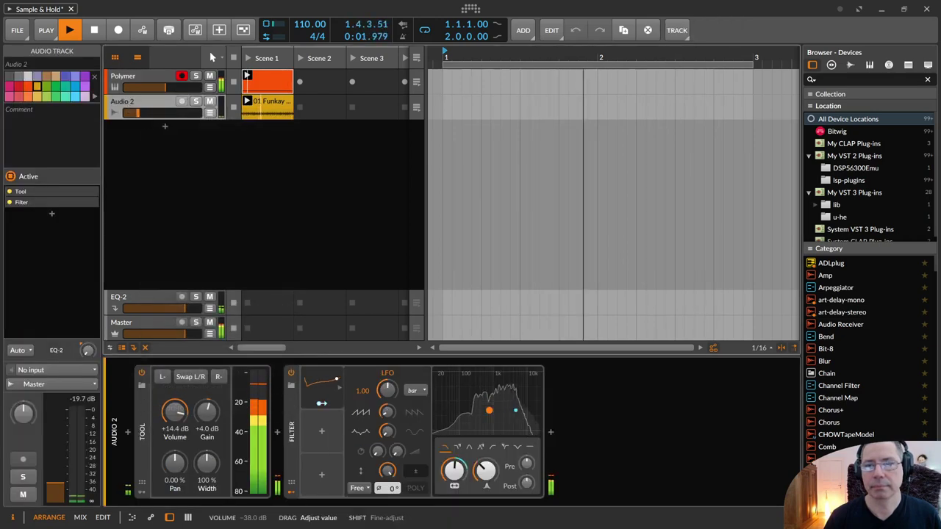
{"action": "mouse_move", "coordinate": [140, 114]}
{"action": "left_click_drag", "start_coordinate": [140, 113], "coordinate": [177, 109]}
{"action": "left_click", "coordinate": [209, 101]}
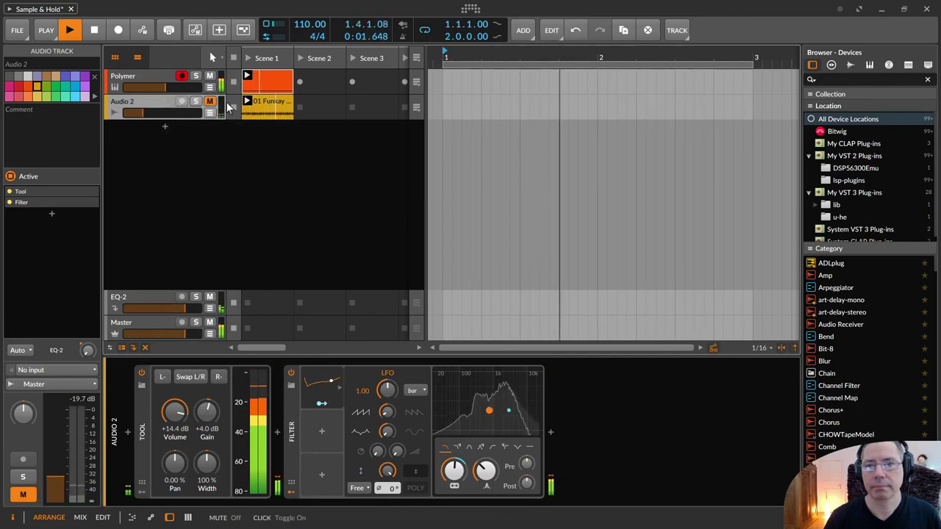
{"action": "key", "text": "space"}
{"action": "left_click", "coordinate": [155, 79]}
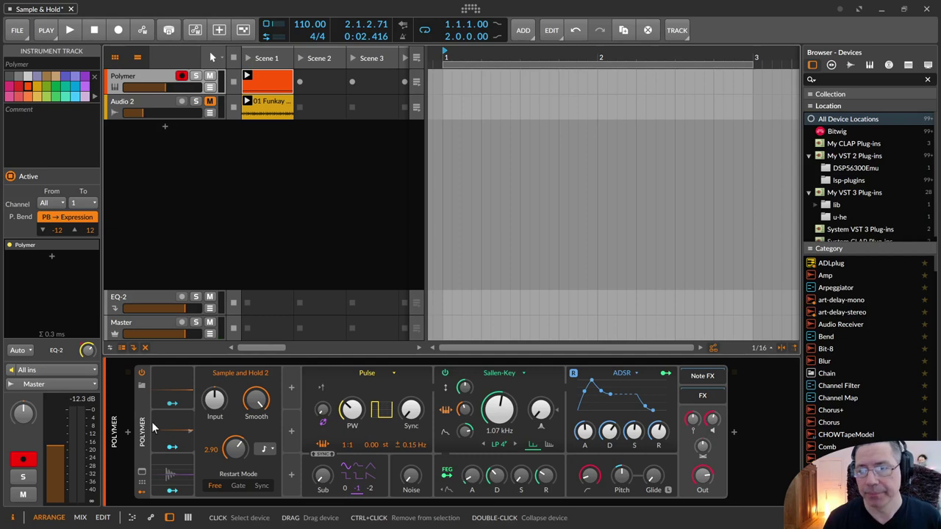
Inspect the Audio Rate modulator and open the 01 Funkay Piano clip for detailed viewing
{"action": "left_click", "coordinate": [175, 479]}
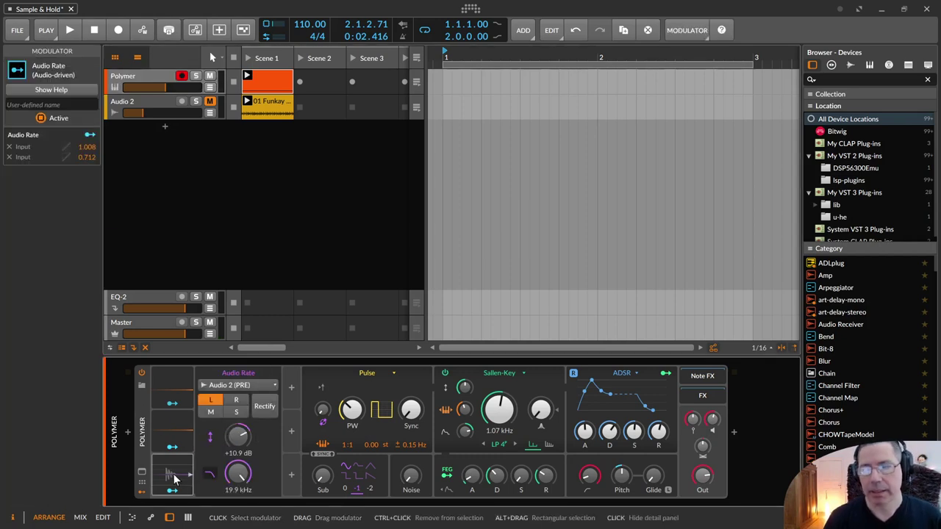
{"action": "left_click", "coordinate": [265, 106]}
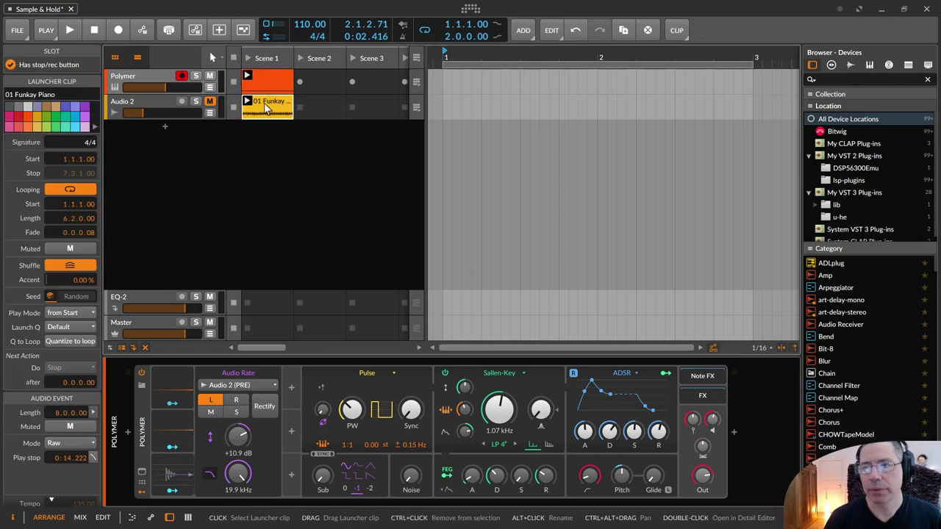
{"action": "double_click", "coordinate": [265, 107]}
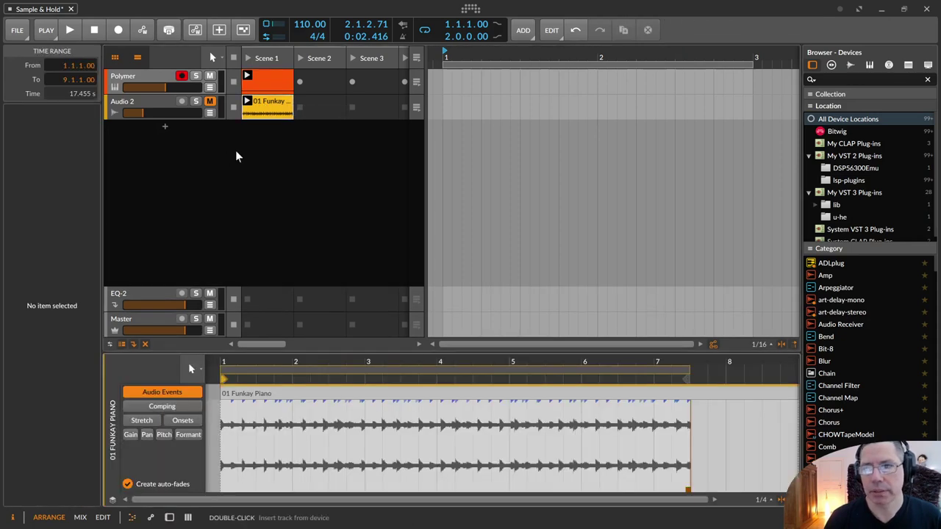
Return to the Polymer track and show its Sample and Hold modulator settings
{"action": "left_click", "coordinate": [152, 70]}
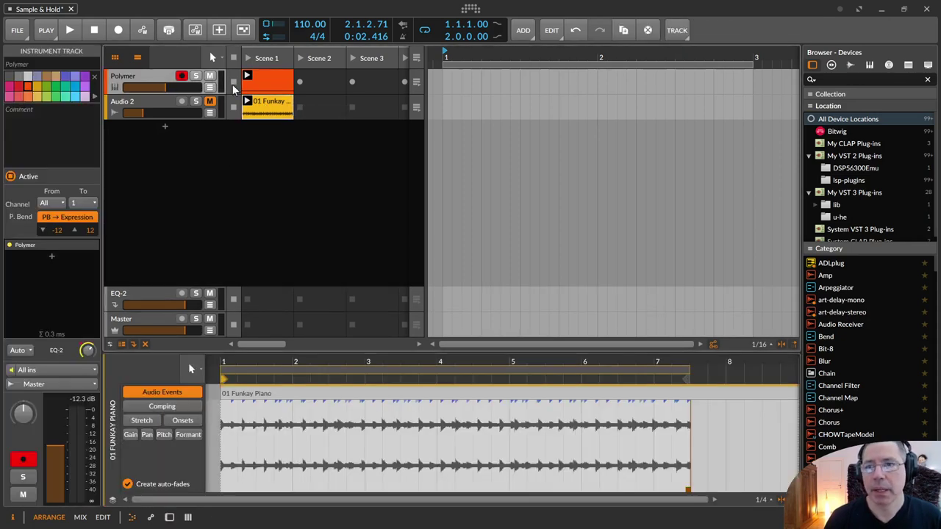
{"action": "left_click", "coordinate": [266, 83]}
{"action": "double_click", "coordinate": [162, 79]}
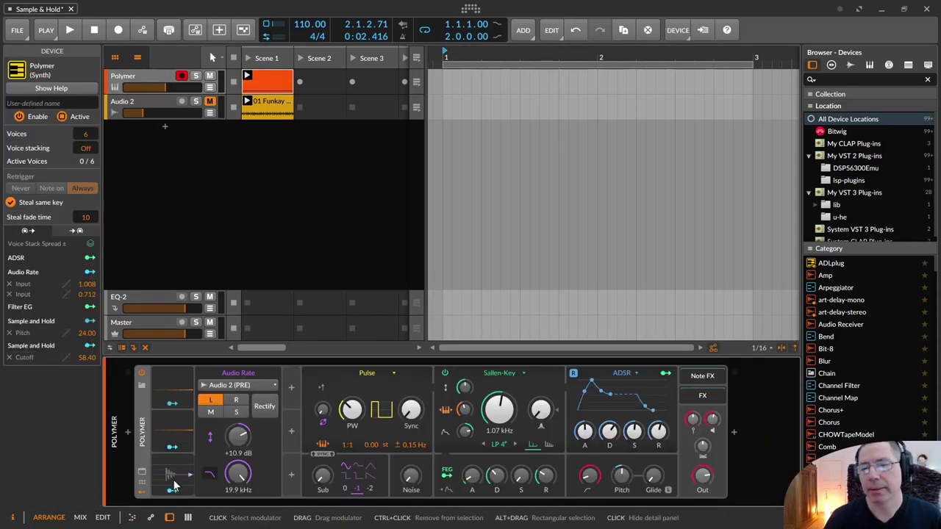
{"action": "left_click", "coordinate": [175, 424]}
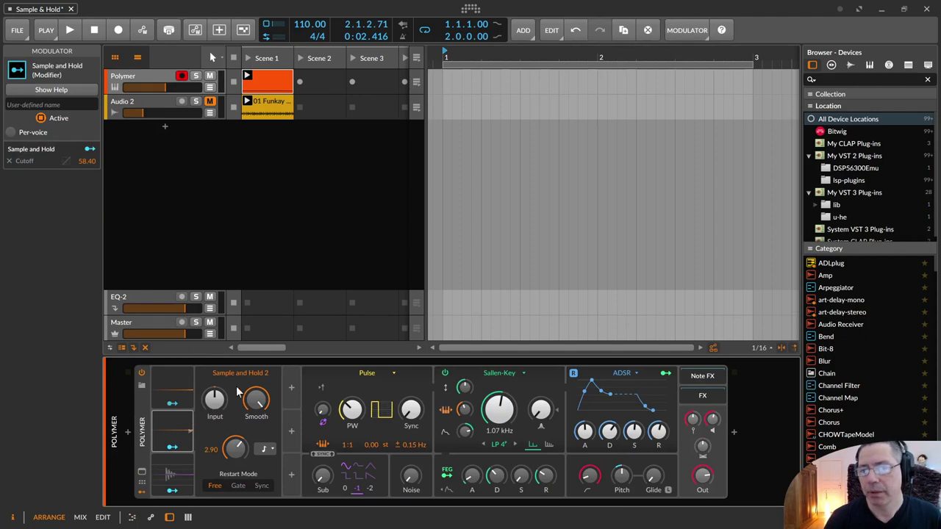
Open the Sample and Hold modifier's help page with F1, then close it
{"action": "left_click", "coordinate": [172, 435]}
{"action": "left_click", "coordinate": [172, 435]}
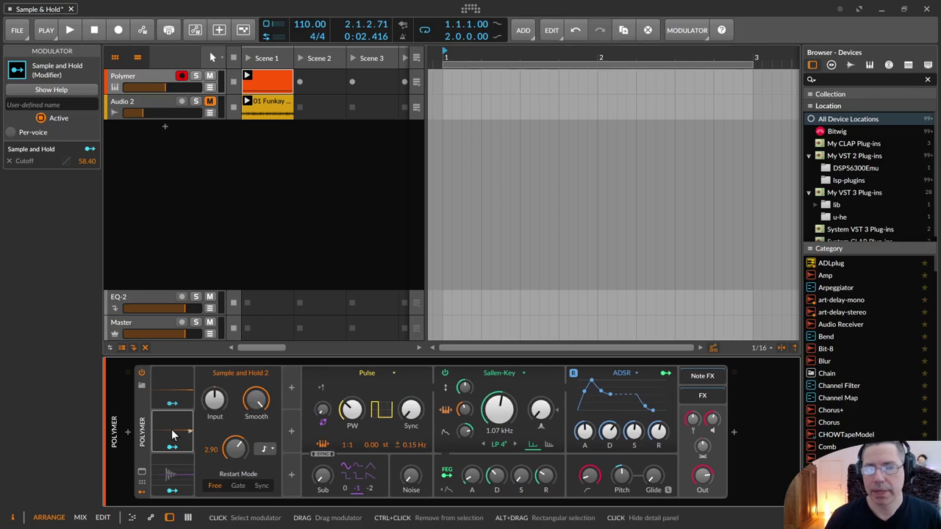
{"action": "key", "text": "F1"}
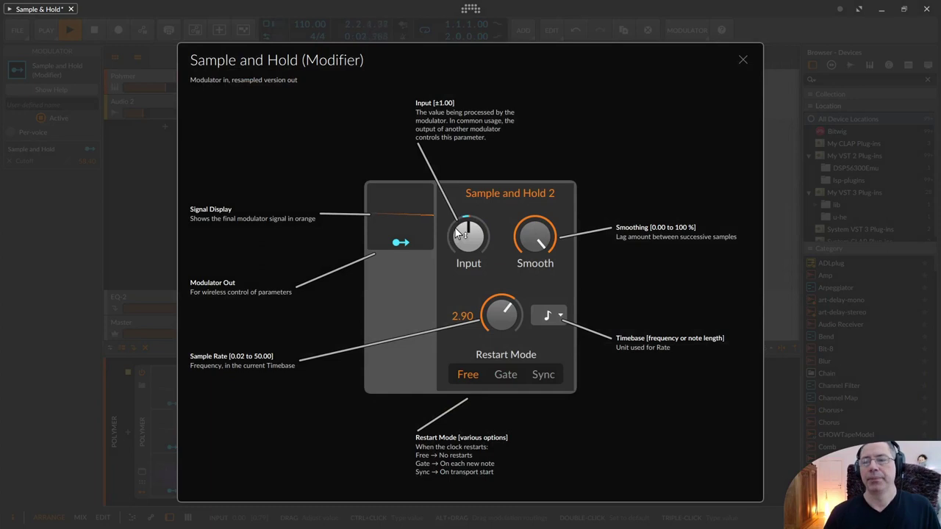
{"action": "left_click", "coordinate": [743, 59]}
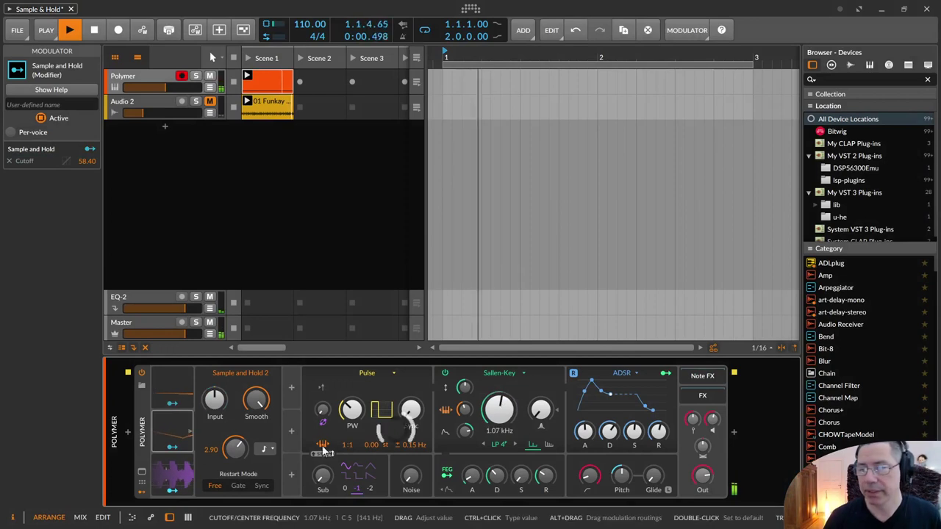
Check the Sample and Hold's filter Cutoff modulation, then reopen its help page
{"action": "left_click", "coordinate": [171, 449]}
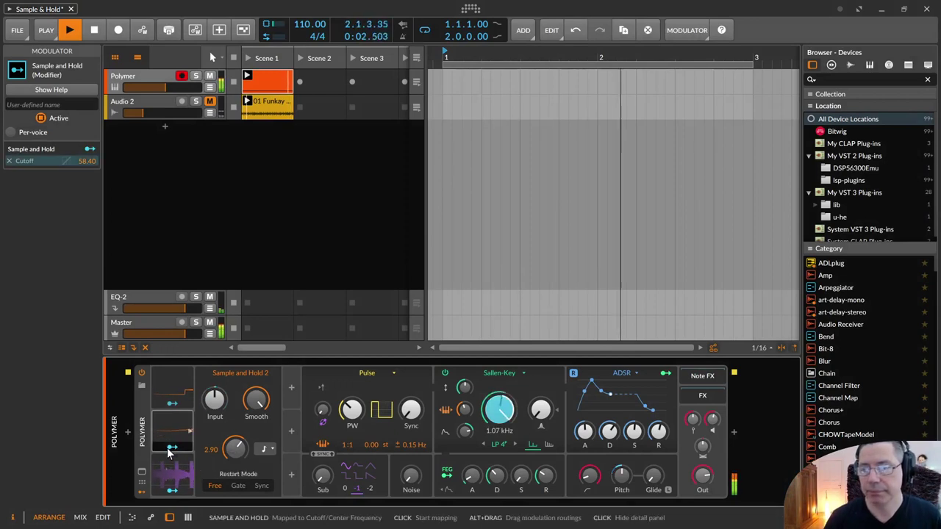
{"action": "key", "text": "Delete"}
{"action": "key", "text": "F1"}
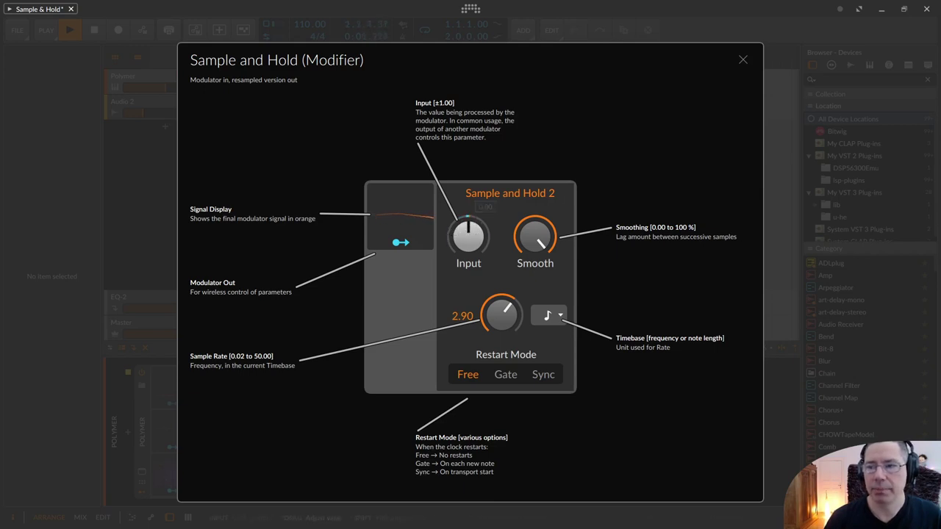
Sweep the Sample and Hold 2 Input down and back near zero, then enter an exact value
{"action": "left_click_drag", "start_coordinate": [469, 235], "coordinate": [469, 264]}
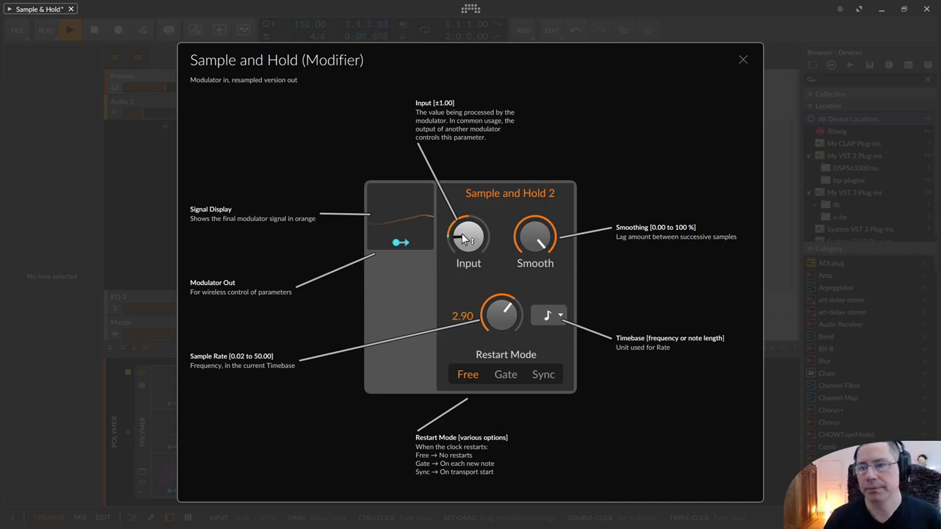
{"action": "mouse_move", "coordinate": [464, 245]}
{"action": "left_mouse_down"}
{"action": "mouse_move", "coordinate": [464, 193]}
{"action": "mouse_move", "coordinate": [464, 243]}
{"action": "left_mouse_up"}
{"action": "double_click", "coordinate": [466, 241]}
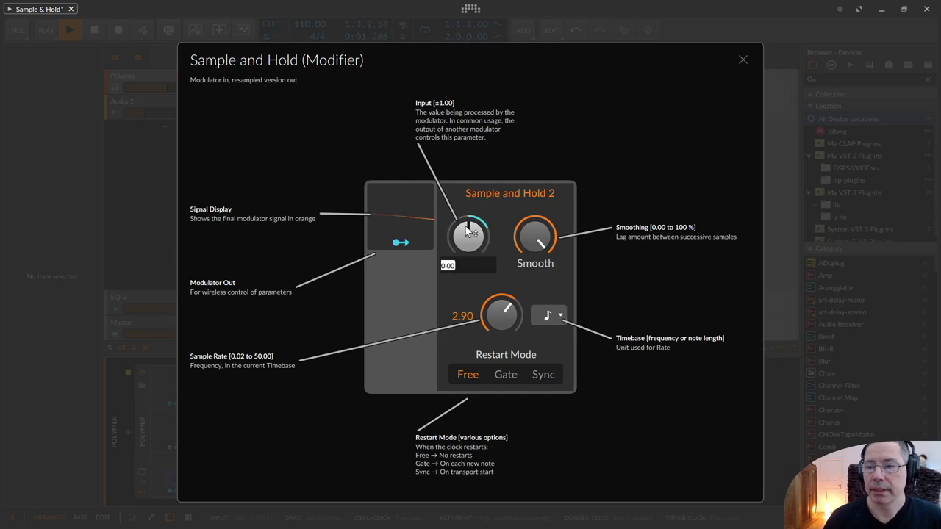
Confirm Input at 0.00 and set the Sample and Hold 2 smoothing to about 79%
{"action": "key", "text": "Return"}
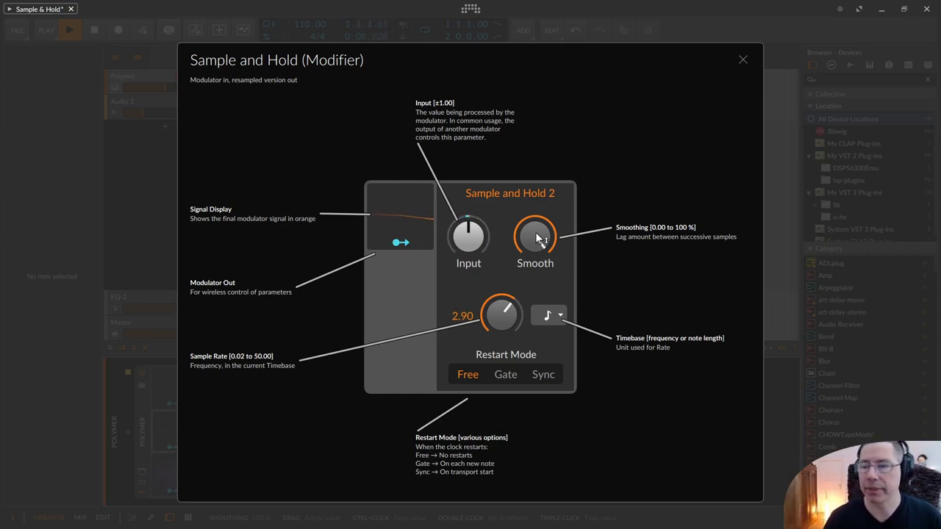
{"action": "mouse_move", "coordinate": [538, 238]}
{"action": "left_mouse_down"}
{"action": "mouse_move", "coordinate": [539, 309]}
{"action": "mouse_move", "coordinate": [541, 234]}
{"action": "left_mouse_up"}
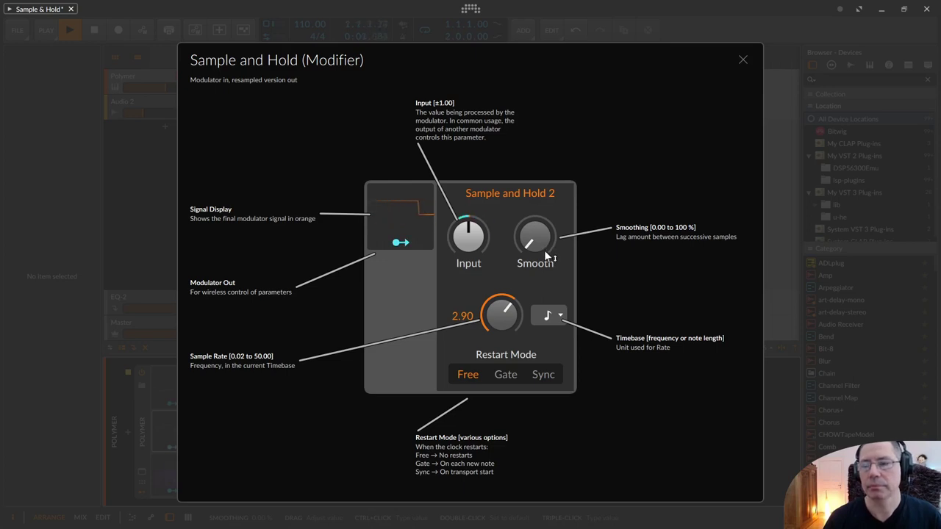
{"action": "left_click_drag", "start_coordinate": [544, 250], "coordinate": [544, 188]}
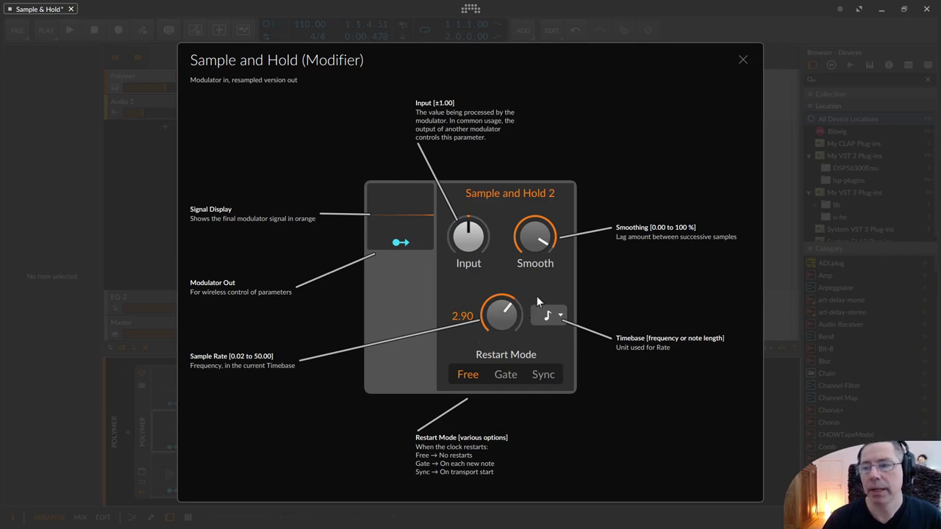
Show the timebase unit list beside the Sample and Hold rate knob
{"action": "left_click", "coordinate": [555, 311]}
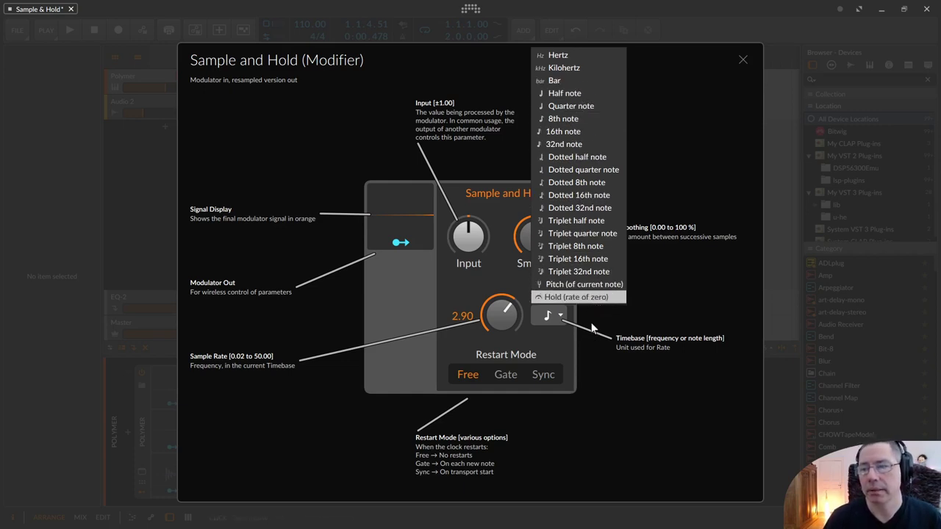
Dismiss the timebase list unchanged and close the Sample and Hold help page
{"action": "left_click", "coordinate": [574, 354]}
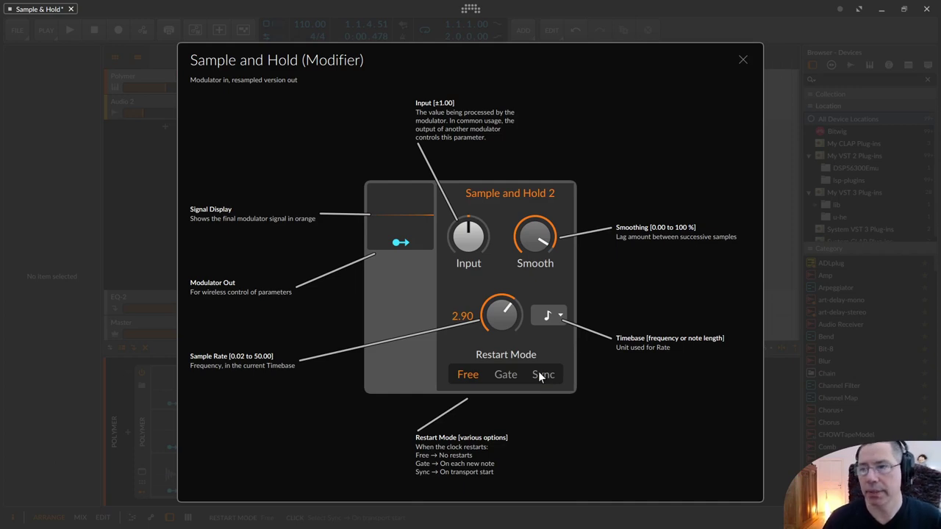
{"action": "left_click", "coordinate": [743, 61]}
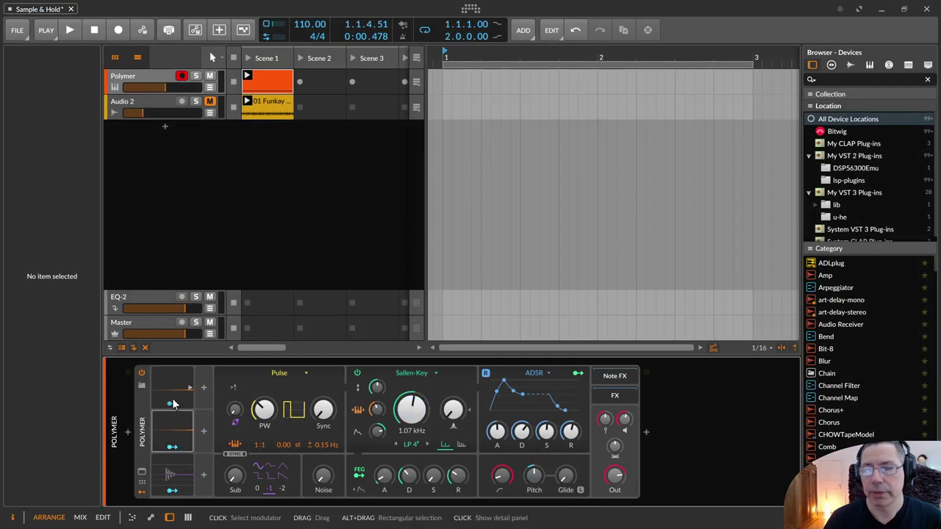
{"action": "left_click", "coordinate": [170, 430]}
{"action": "left_click", "coordinate": [170, 428]}
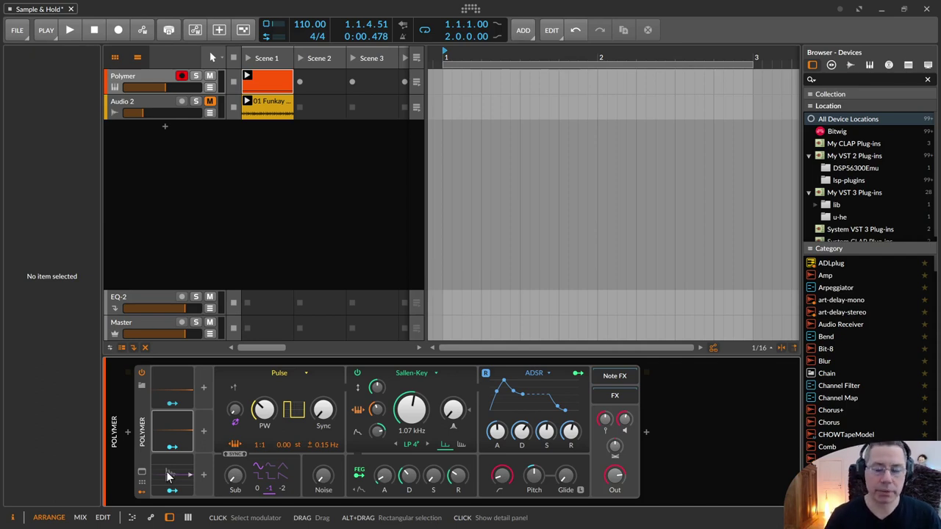
Search the modulator browser for 'step' and insert Steps into the first modulator slot
{"action": "left_click", "coordinate": [204, 388]}
{"action": "type", "text": "step"}
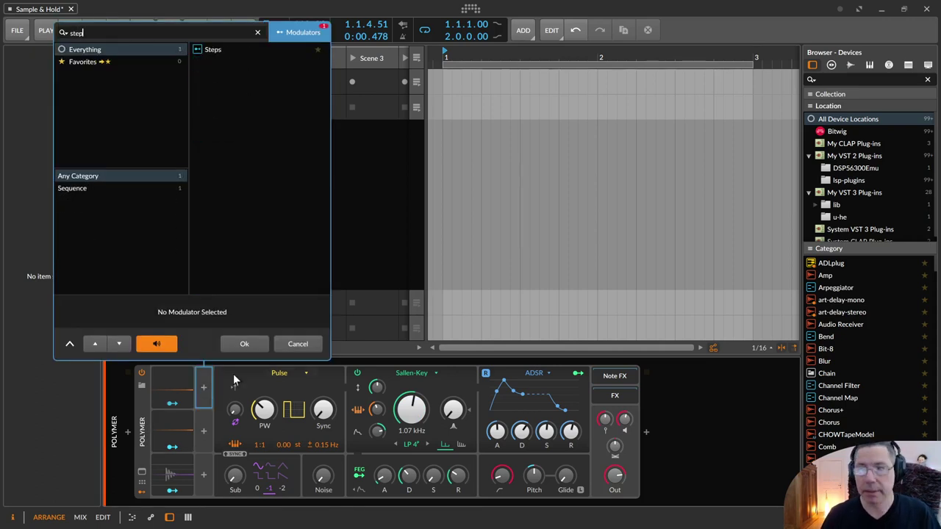
{"action": "double_click", "coordinate": [272, 51]}
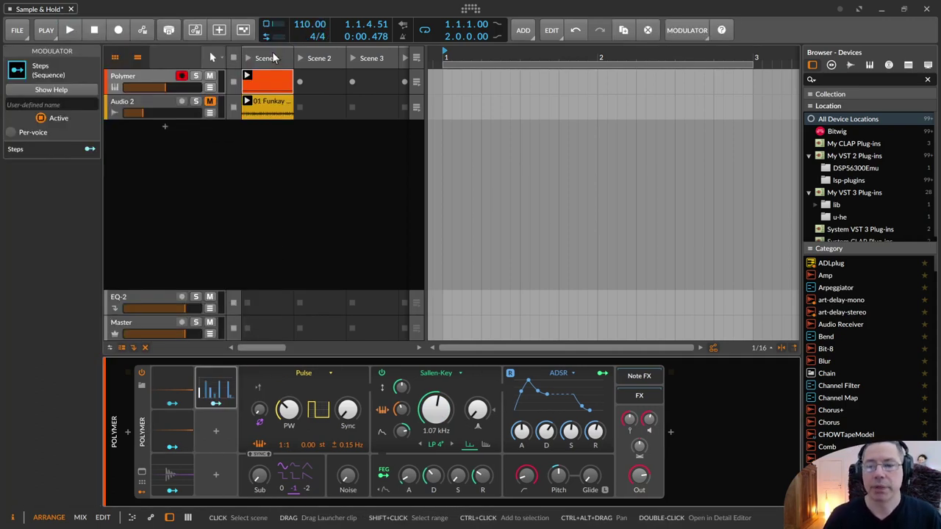